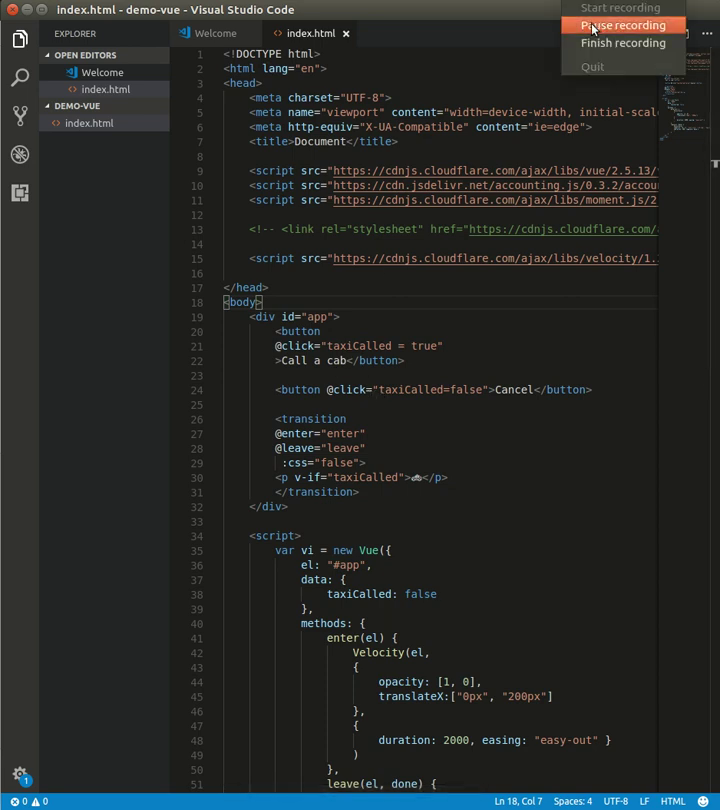
Step: Review the taxiCalled data, the leave hook and its Velocity call, undoing an accidental edit
left_click(377, 349)
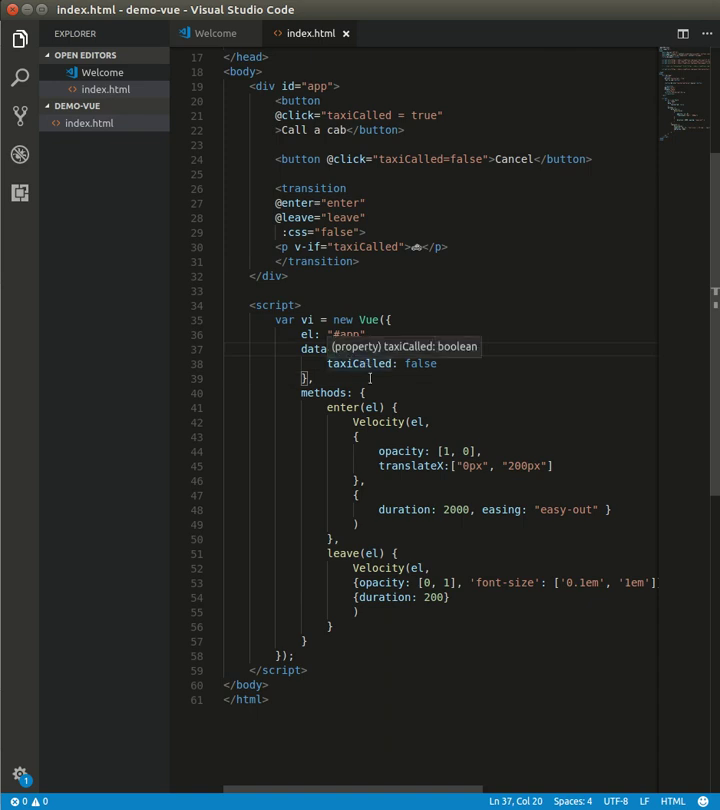
double_click(367, 366)
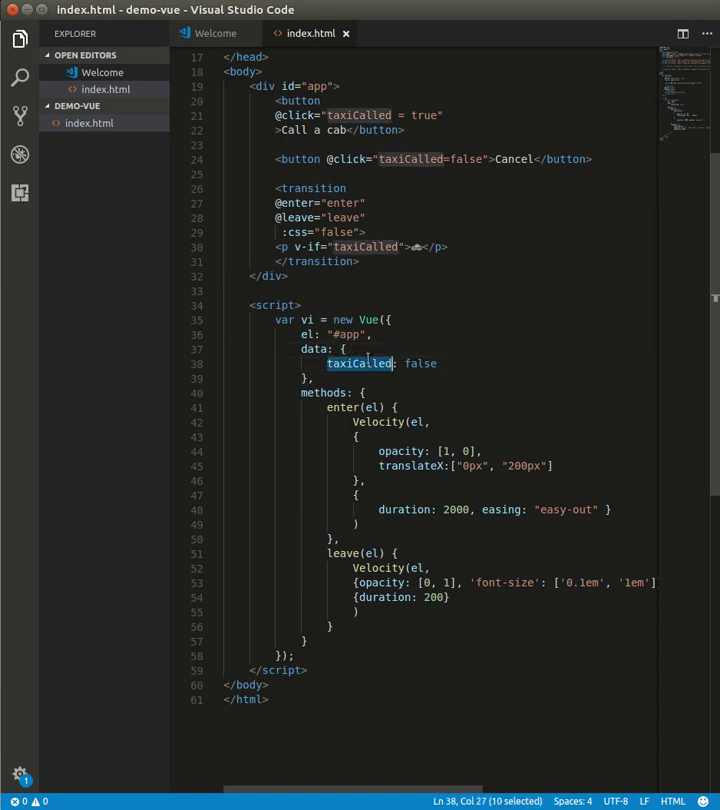
double_click(338, 218)
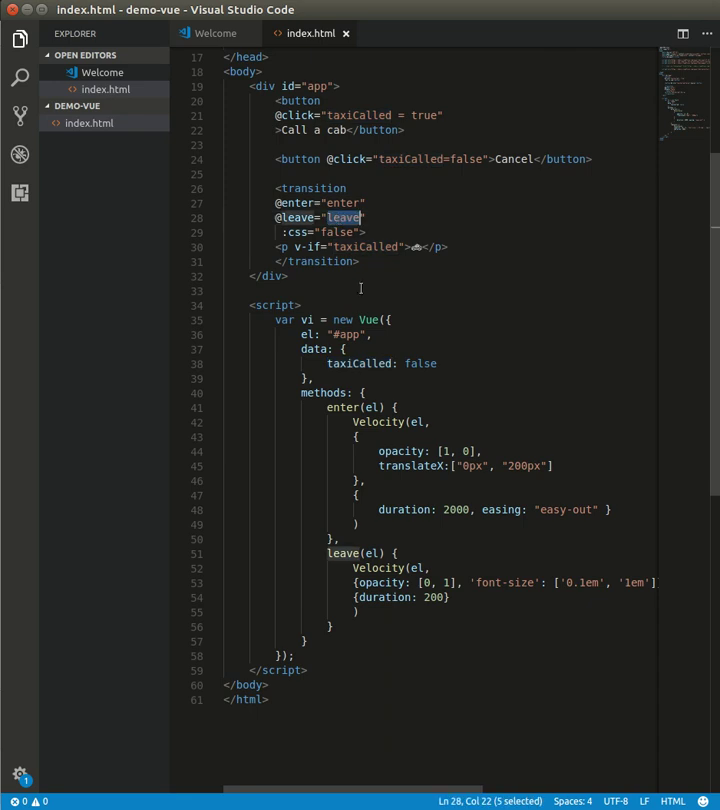
double_click(379, 568)
type("v")
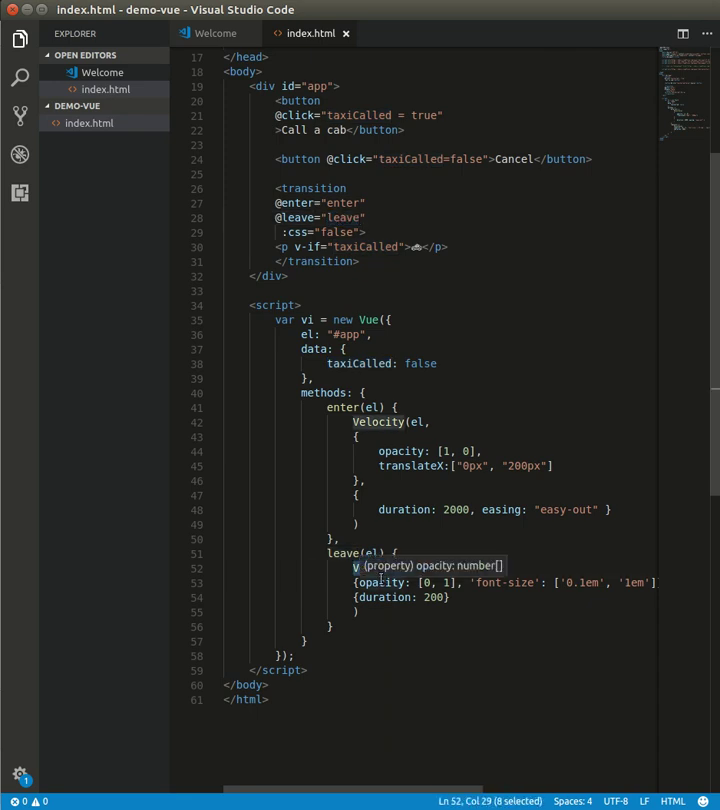
key("ctrl+z")
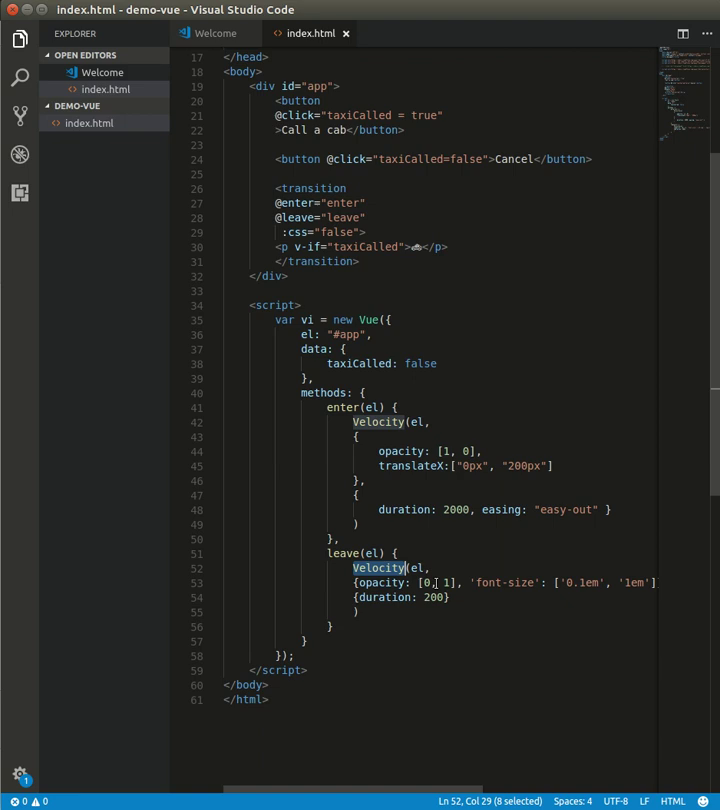
Step: Inspect the leave animation's font-size 1em value, then switch to the localhost:3000 page in Chrome
left_click(421, 582)
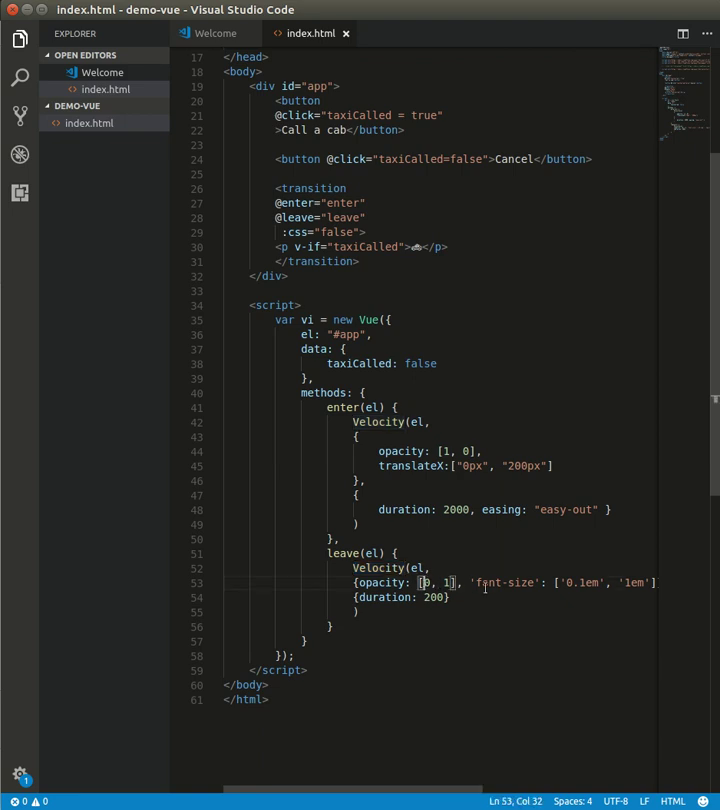
left_click(482, 583)
key("End")
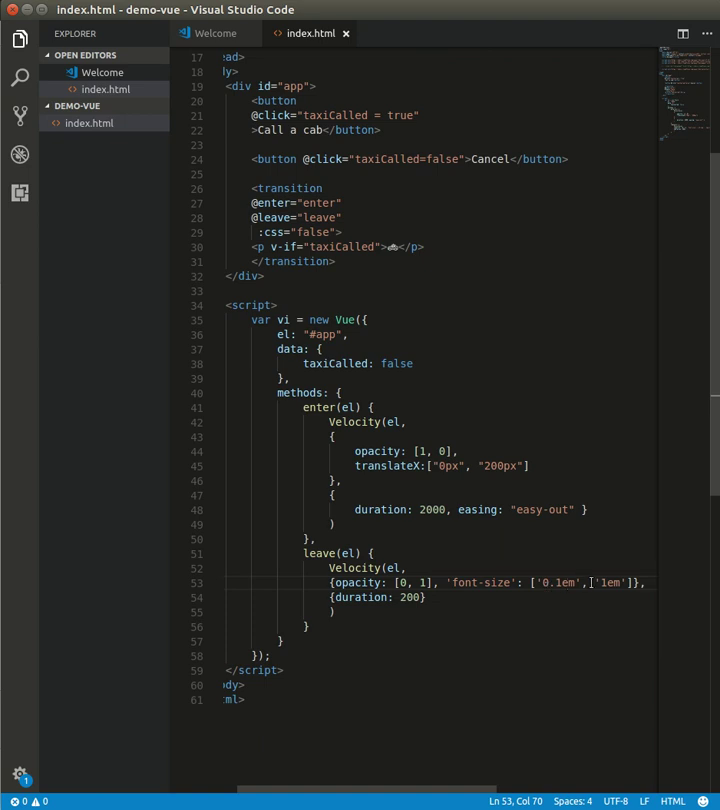
left_click(601, 583)
key("shift+Right")
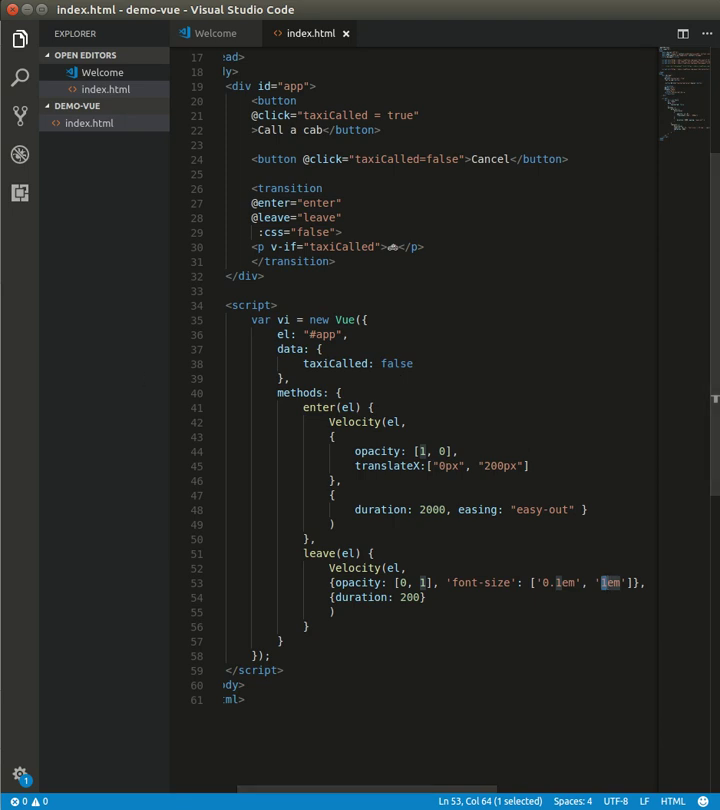
key("alt+Tab")
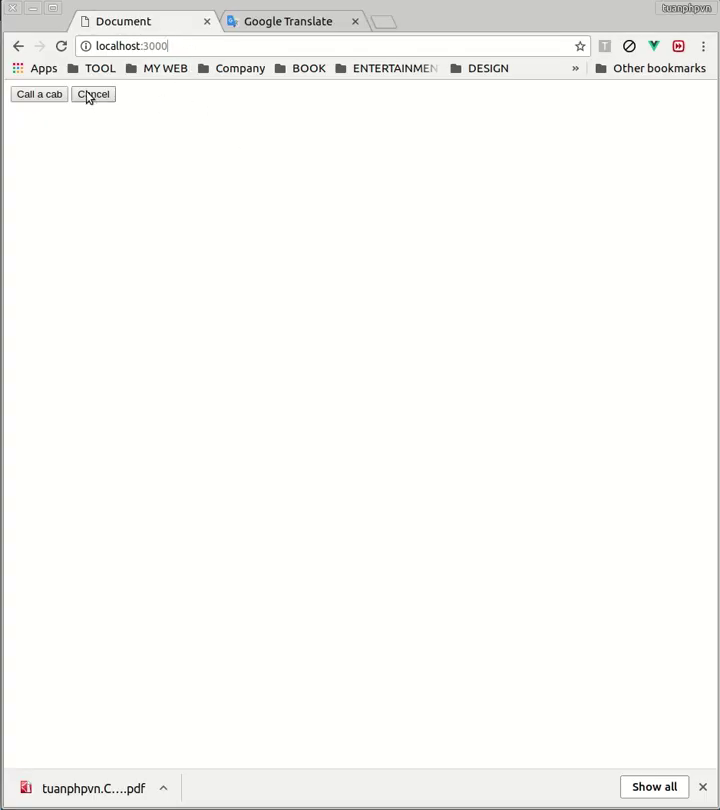
Step: Try Call a cab and Cancel to watch the car icon animate, then return to VS Code
left_click(49, 101)
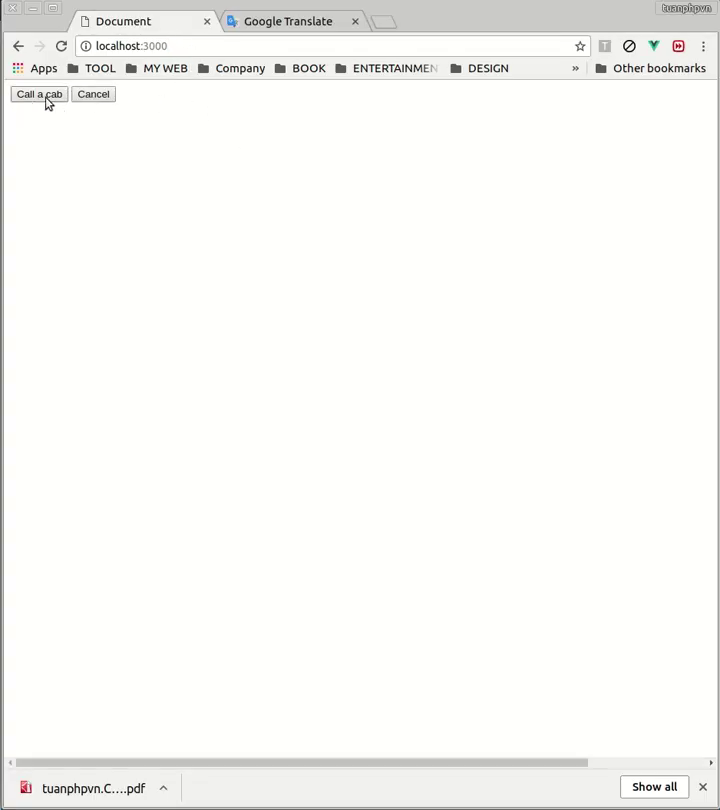
left_click(92, 101)
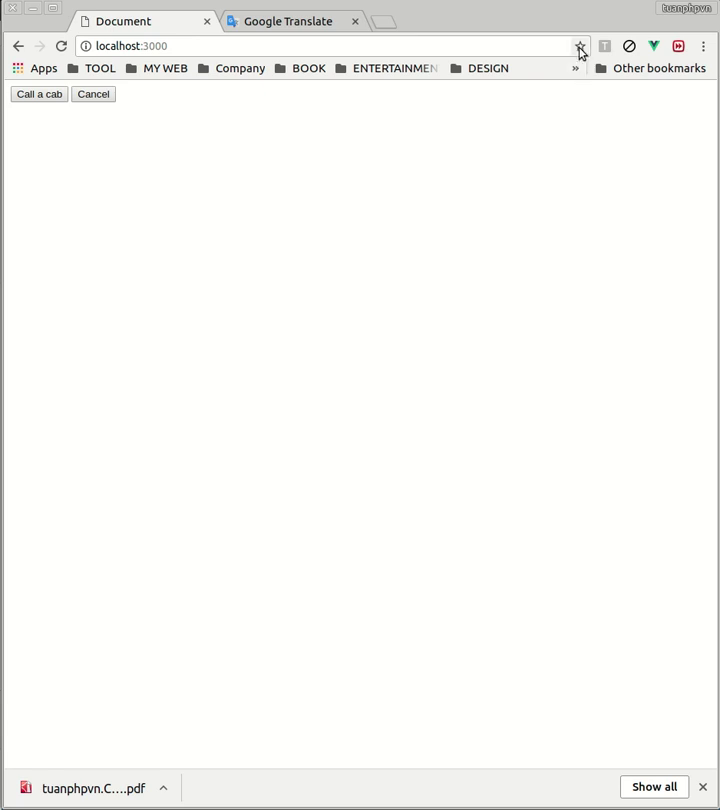
left_click(577, 0)
left_click(582, 25)
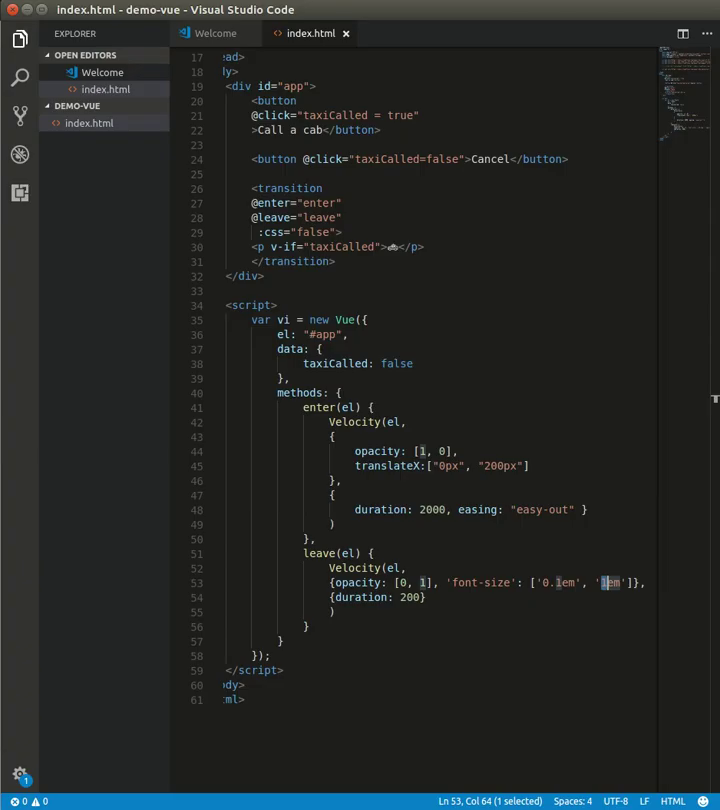
Step: Change line 51 to leave(el, done) and save index.html
left_click(478, 582)
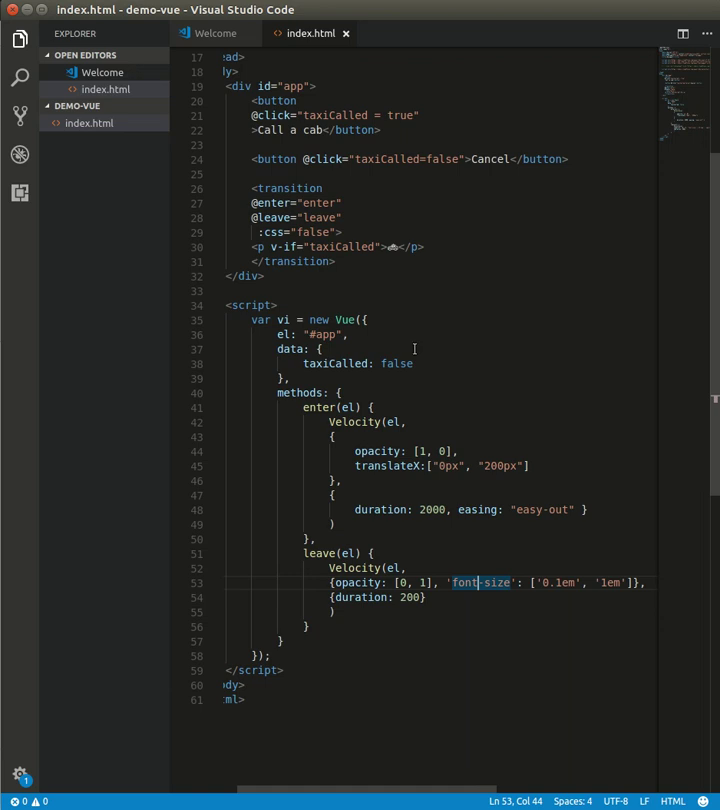
left_click(356, 553)
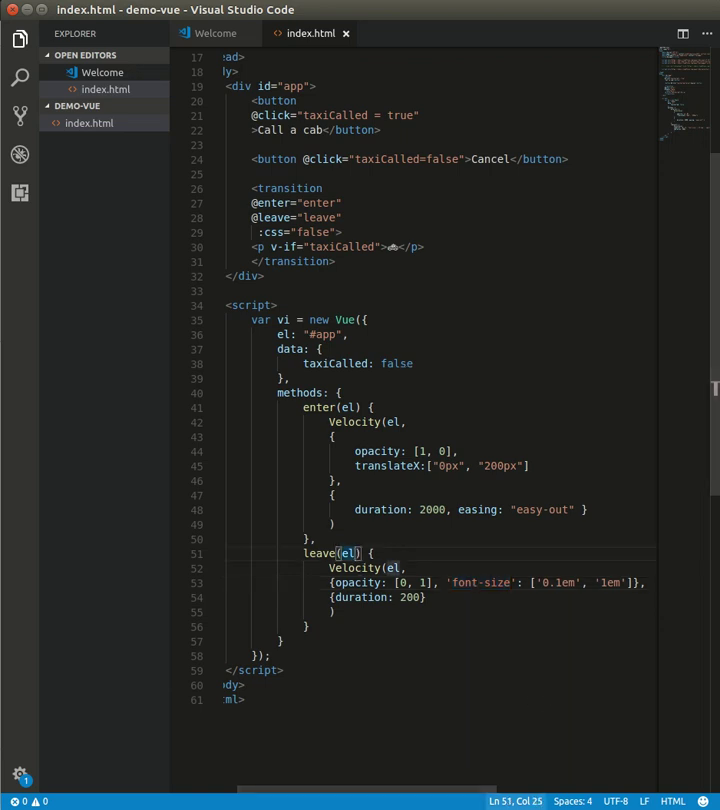
type(", done")
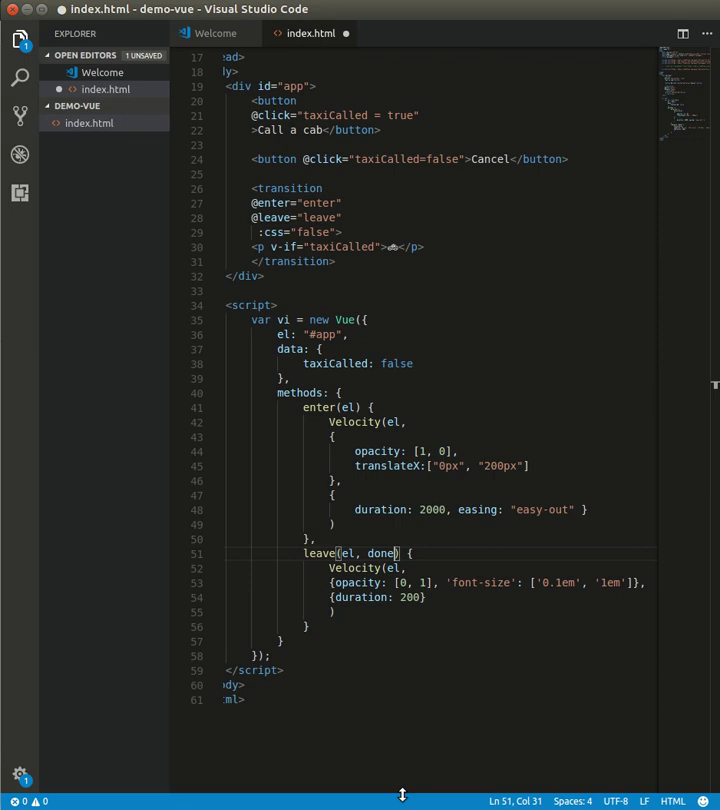
key("ctrl+s")
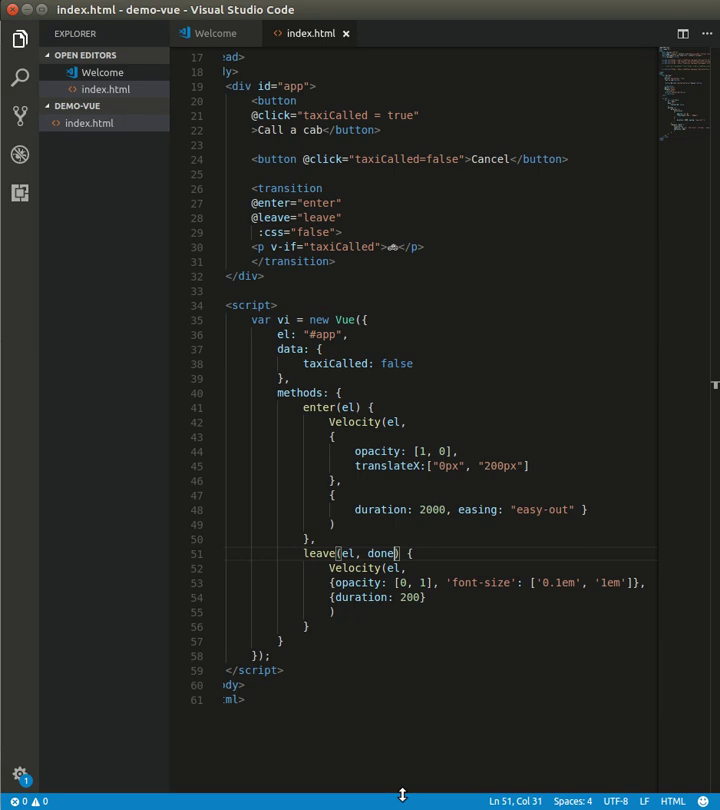
Step: Append complete: done after duration 200 in the Velocity options and save index.html
key("Down")
key("Down")
key("Down")
key("Right")
key("Right")
key("Right")
key("Right")
type(", ")
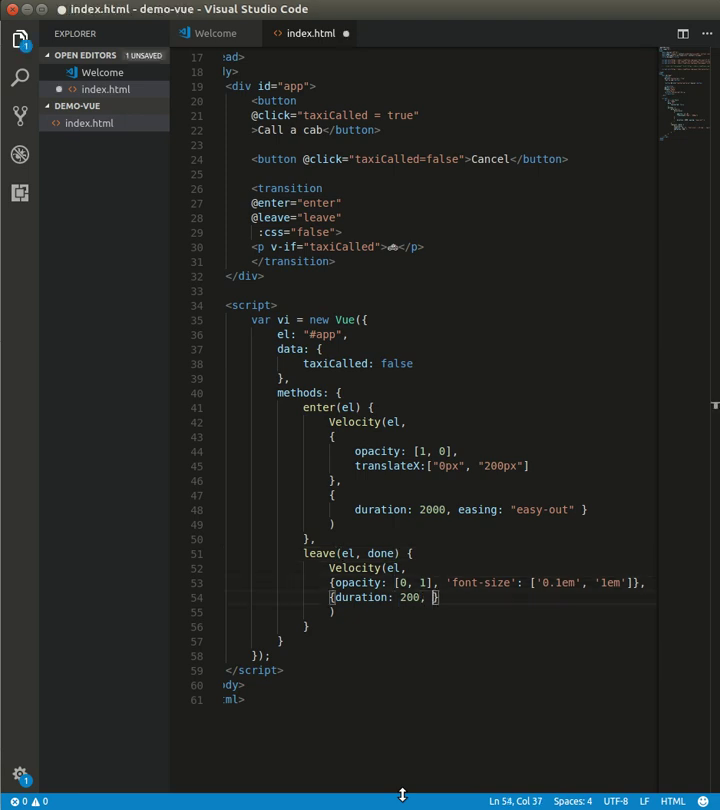
type("complet")
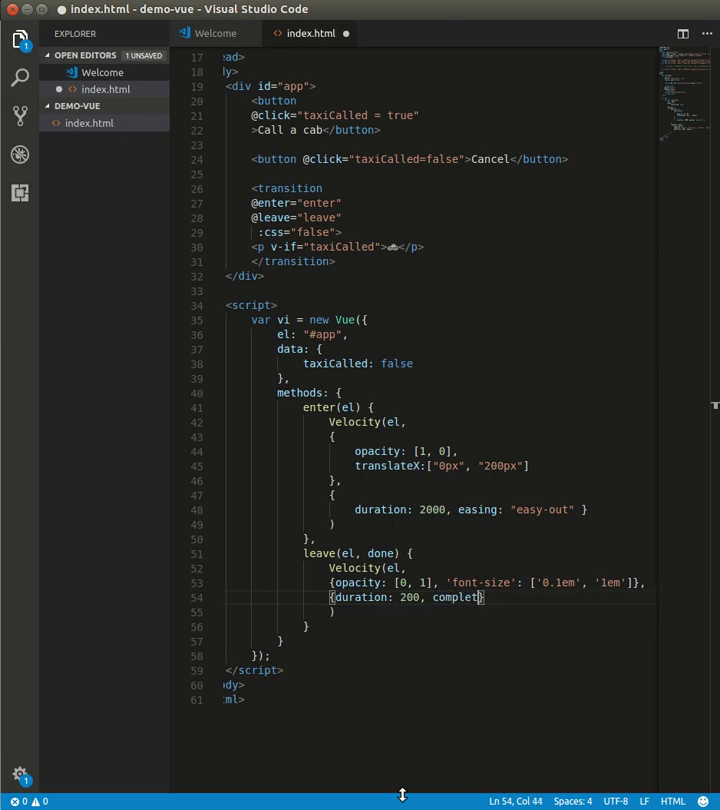
type("e:")
type(" done")
key("Right")
key("ctrl+s")
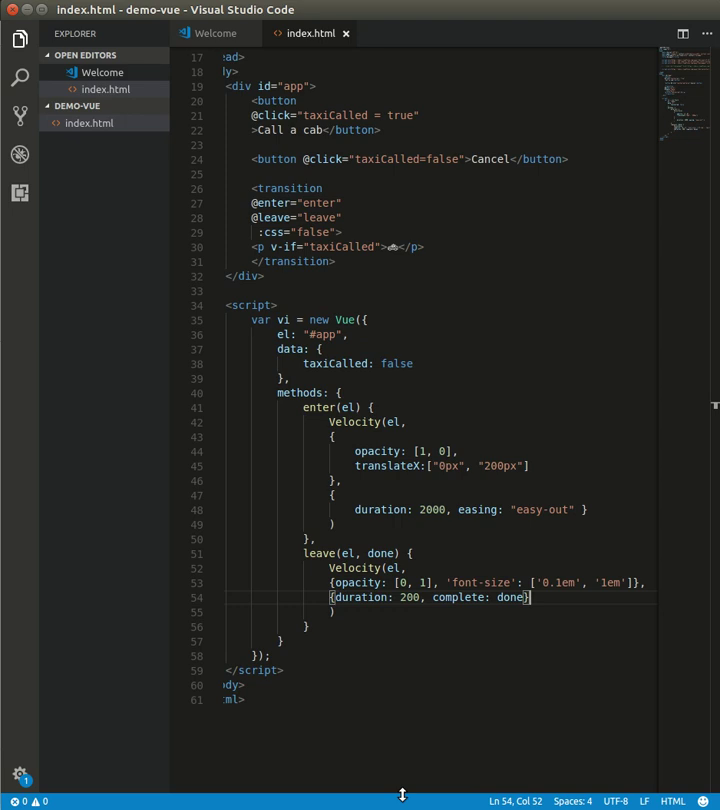
Step: Switch to Chrome and test the updated leave transition with Call a cab
key("Up")
key("Down")
key("alt+Tab")
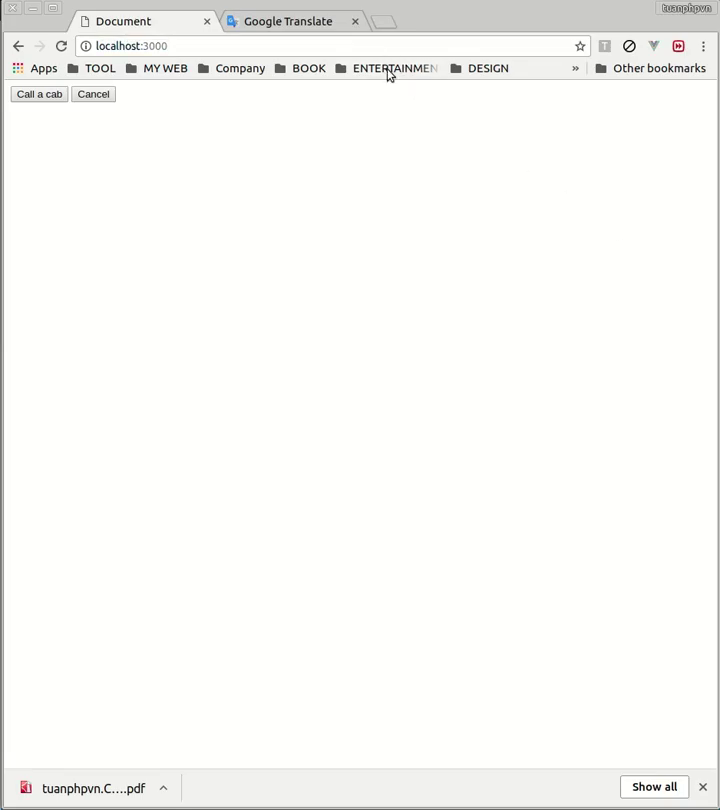
left_click(58, 93)
left_click(620, 0)
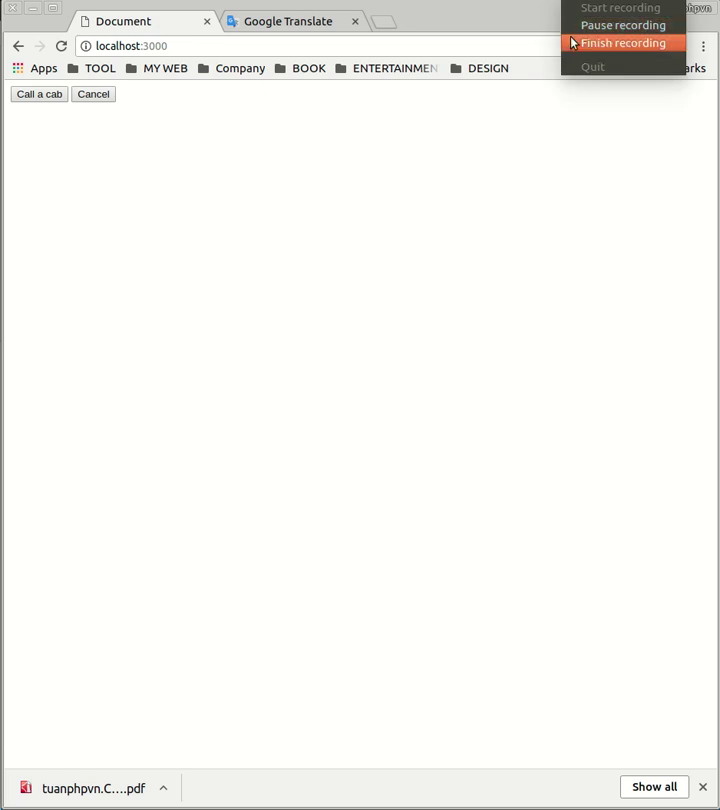